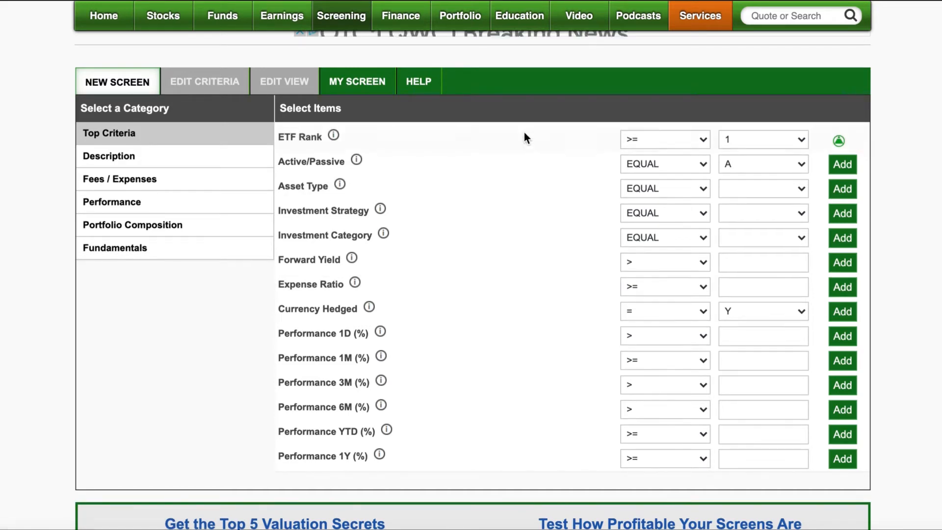
Check the available ETF Rank values and set the Active/Passive criterion's value to P
left_click(742, 139)
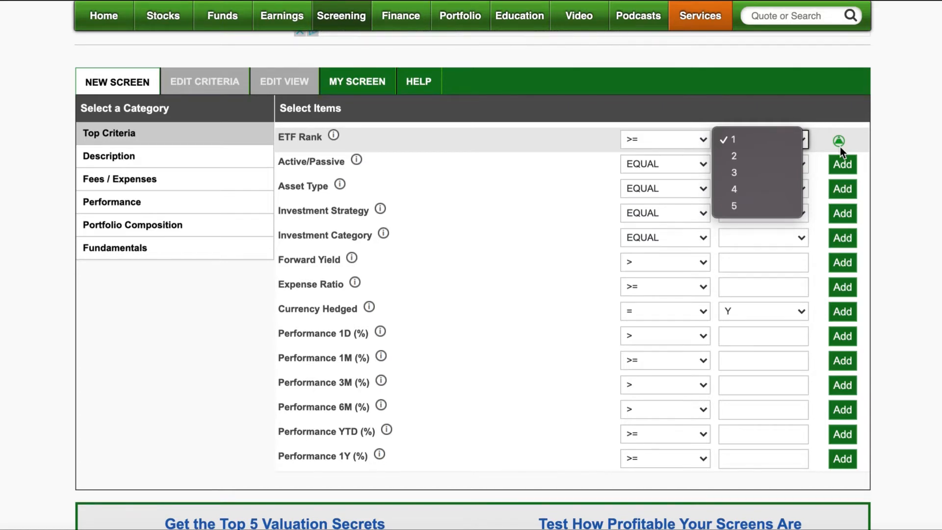
left_click(493, 169)
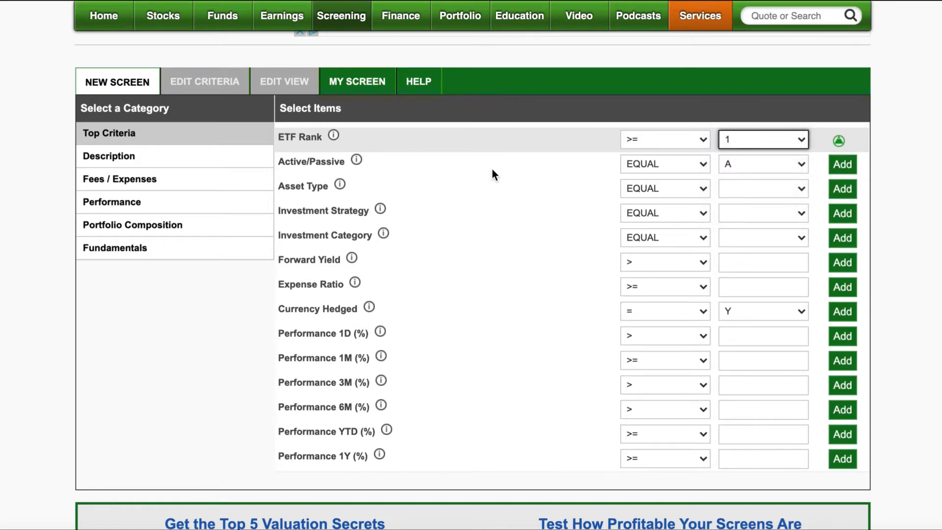
left_click(485, 166)
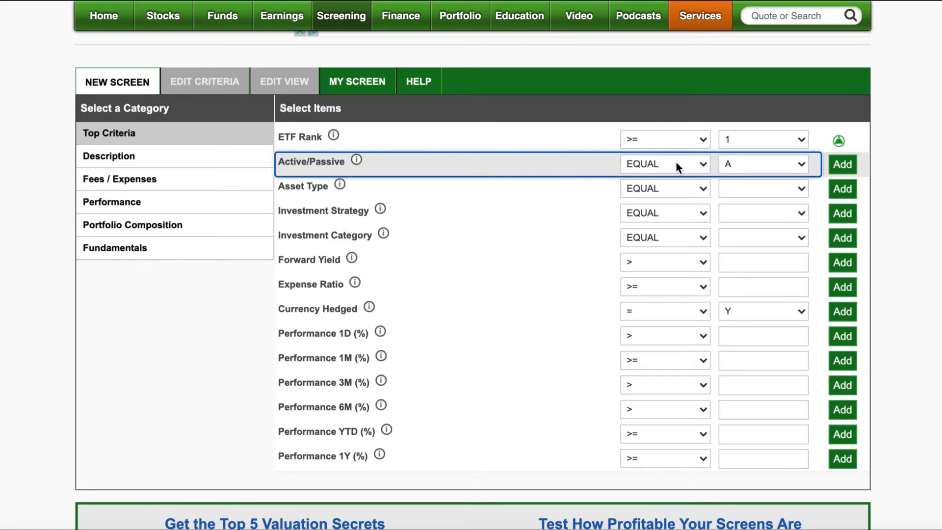
left_click(746, 166)
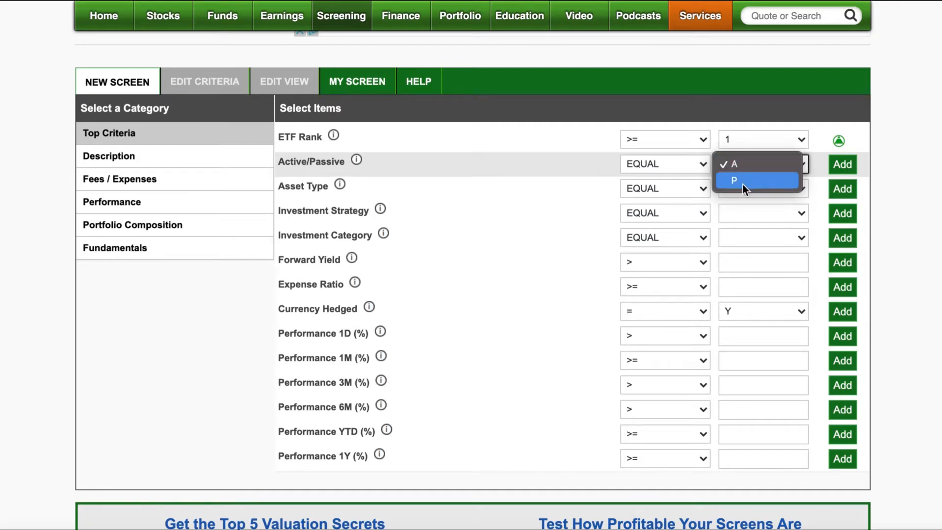
left_click(743, 185)
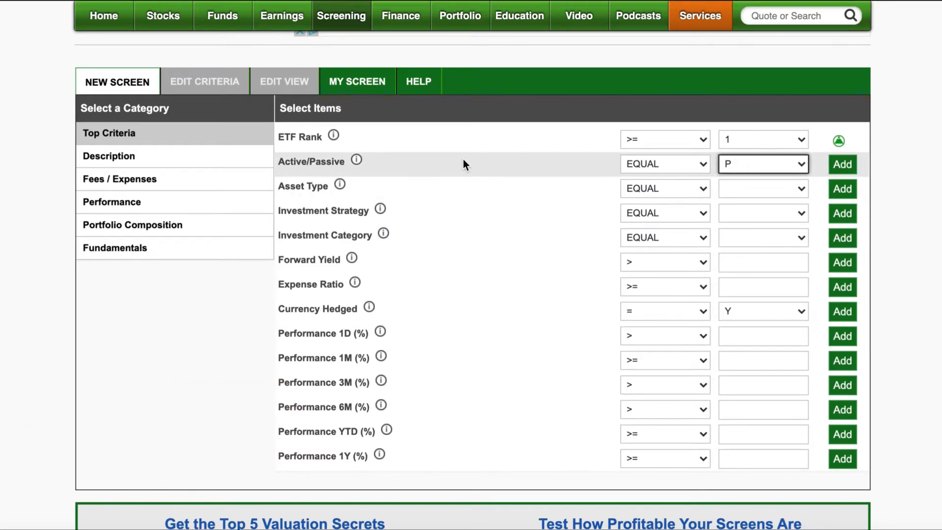
Add an Asset Type criterion equal to Equities to the screen
left_click(469, 193)
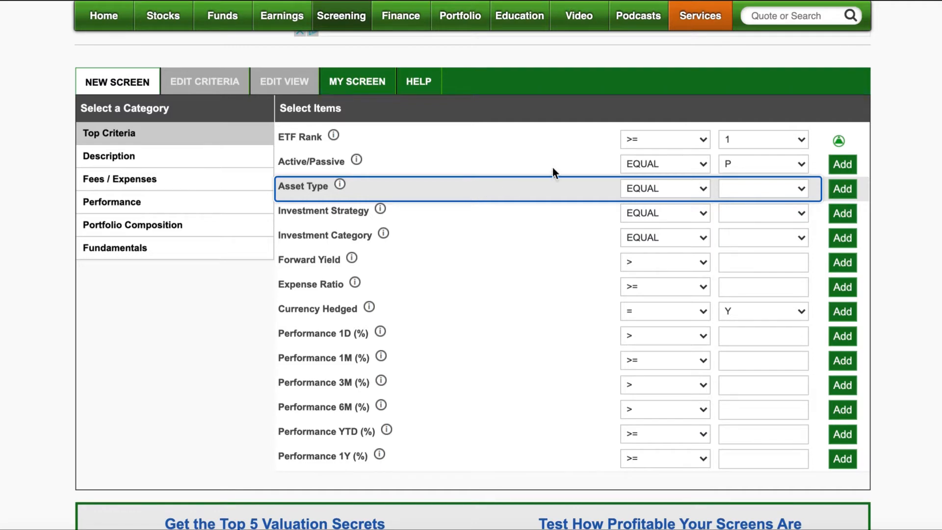
left_click(747, 191)
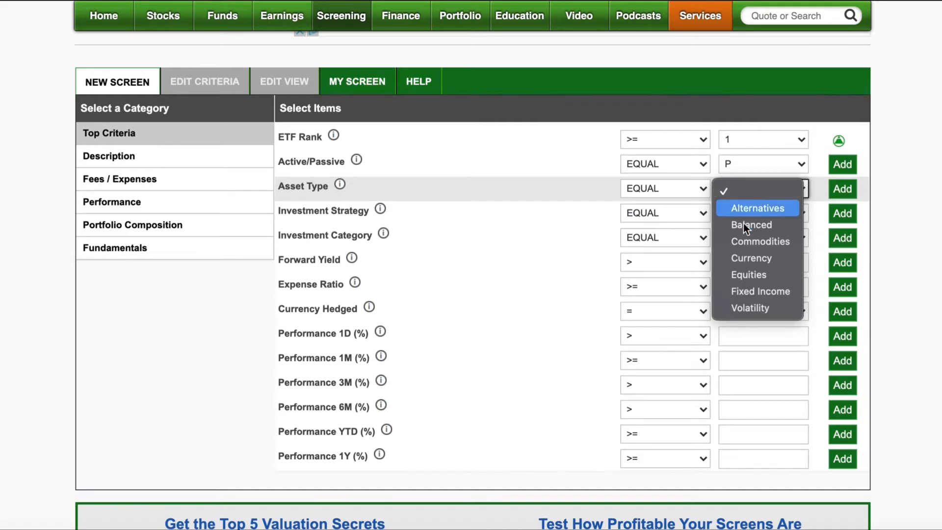
left_click(742, 282)
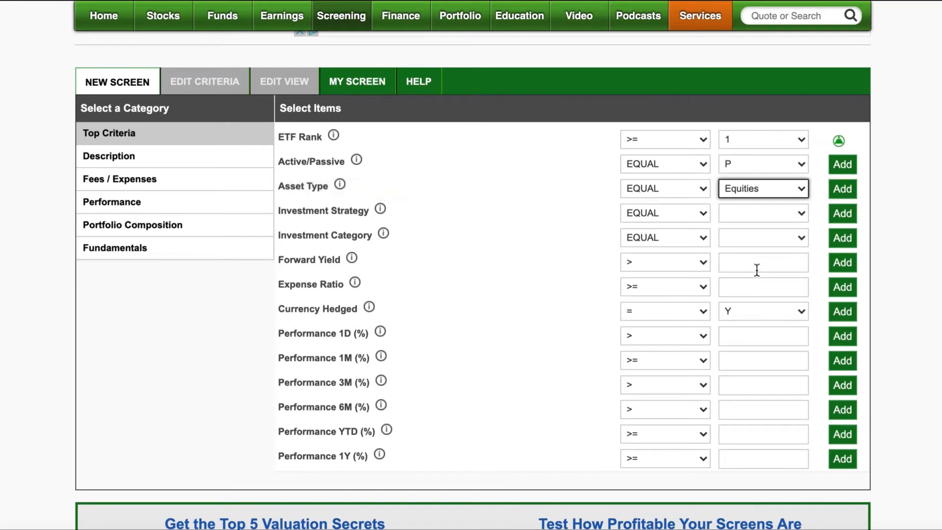
left_click(835, 187)
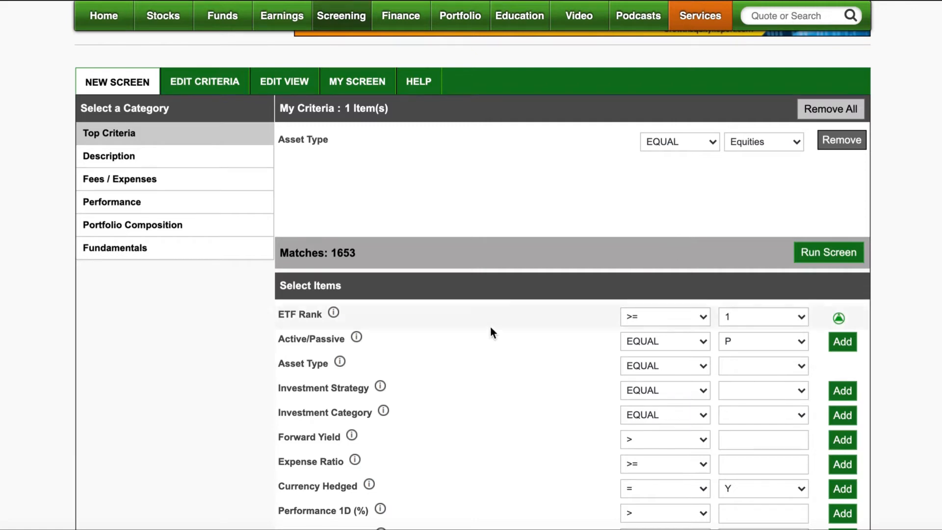
Add an Investment Strategy criterion equal to Energy - Clean Energy - (broad) to the screen
scroll(466, 347, "down", 5)
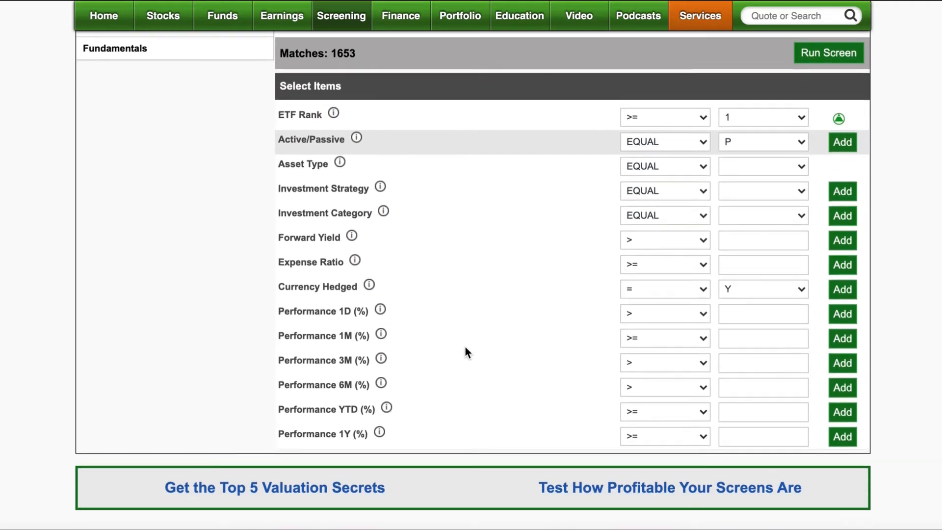
left_click(429, 189)
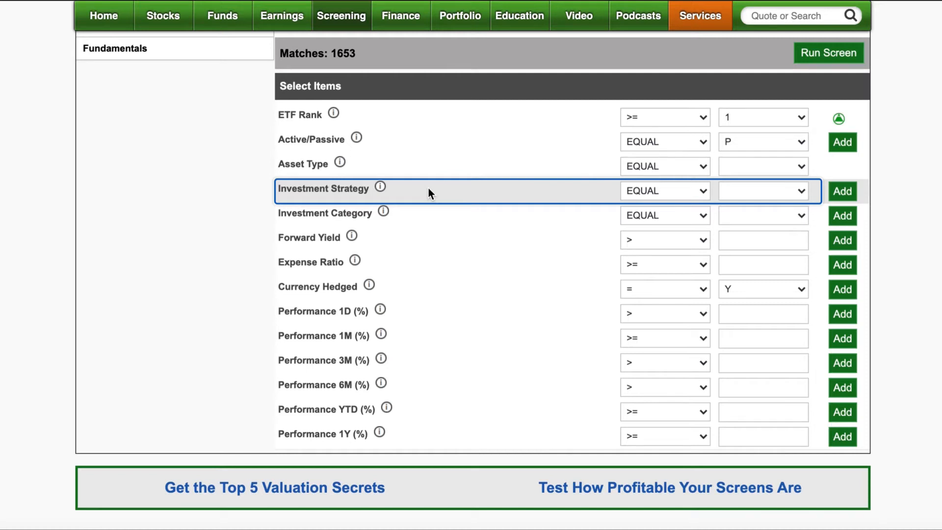
left_click(735, 193)
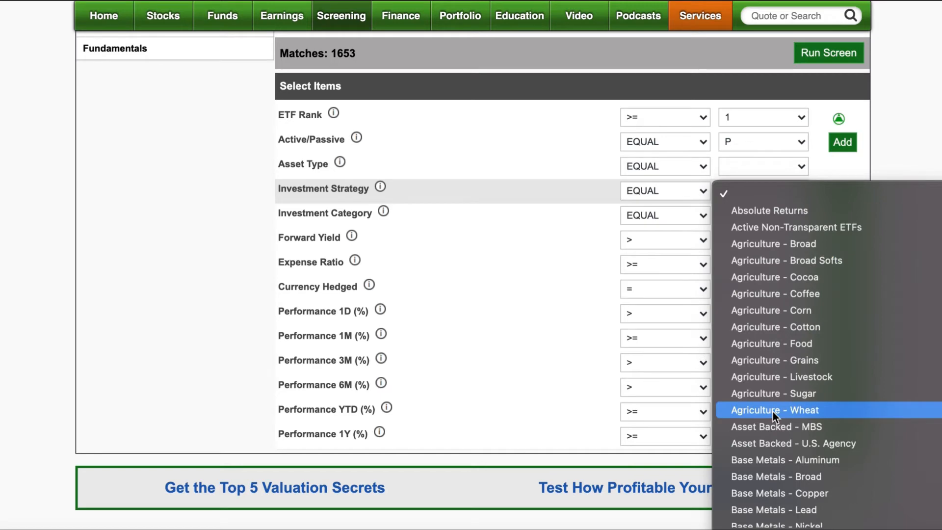
scroll(773, 411, "down", 10)
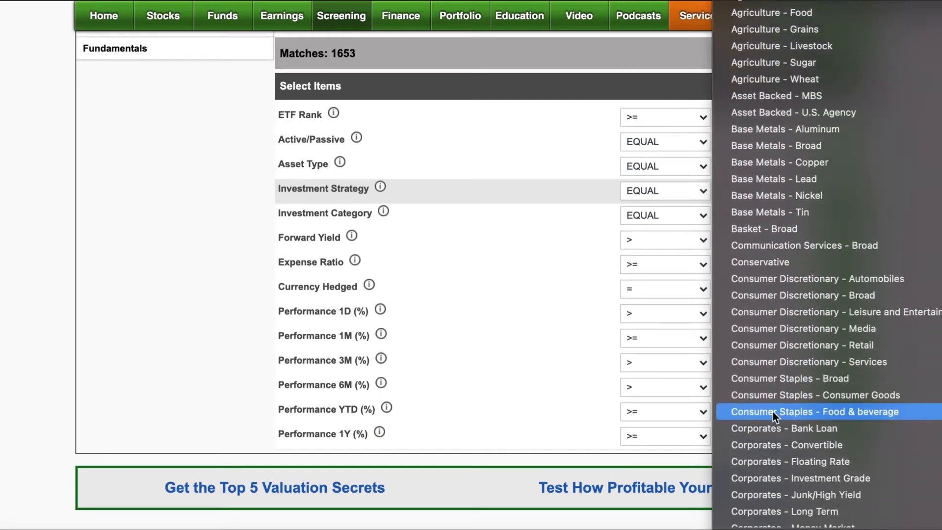
scroll(773, 411, "down", 9)
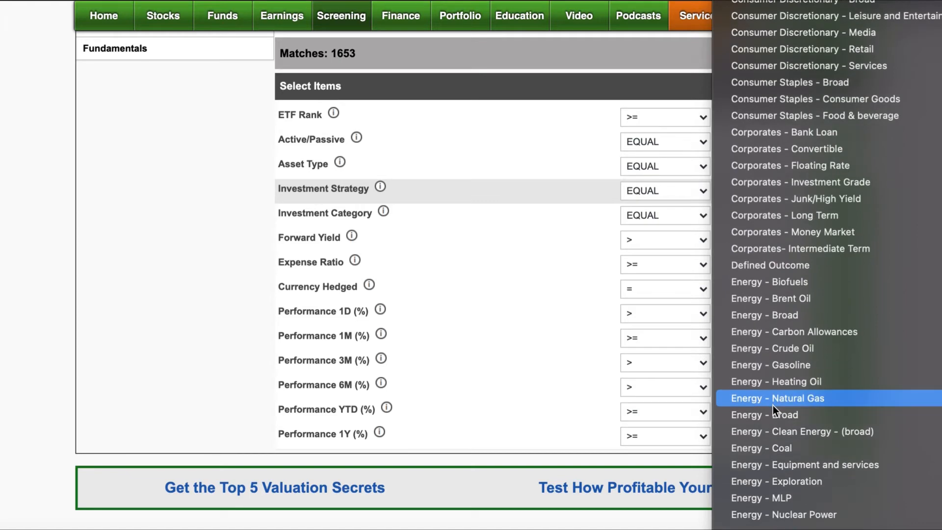
scroll(773, 406, "down", 4)
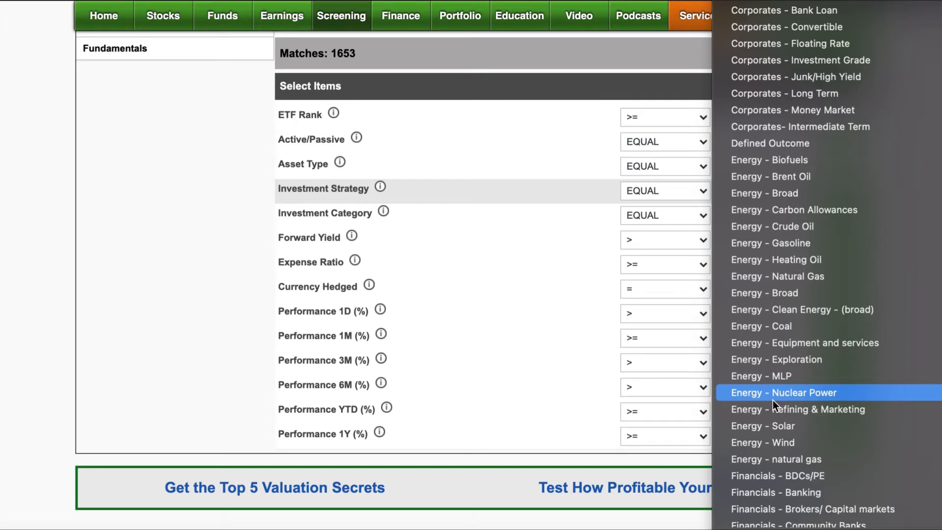
left_click(791, 312)
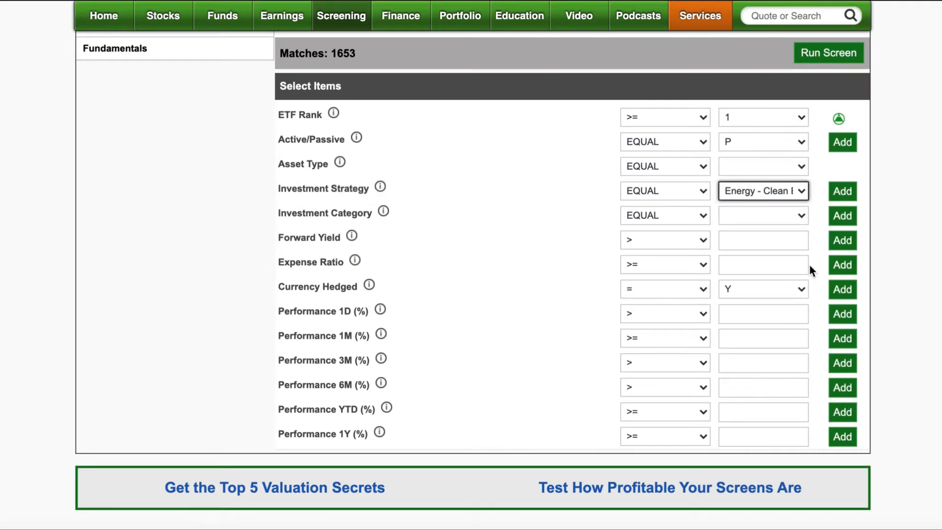
left_click(843, 192)
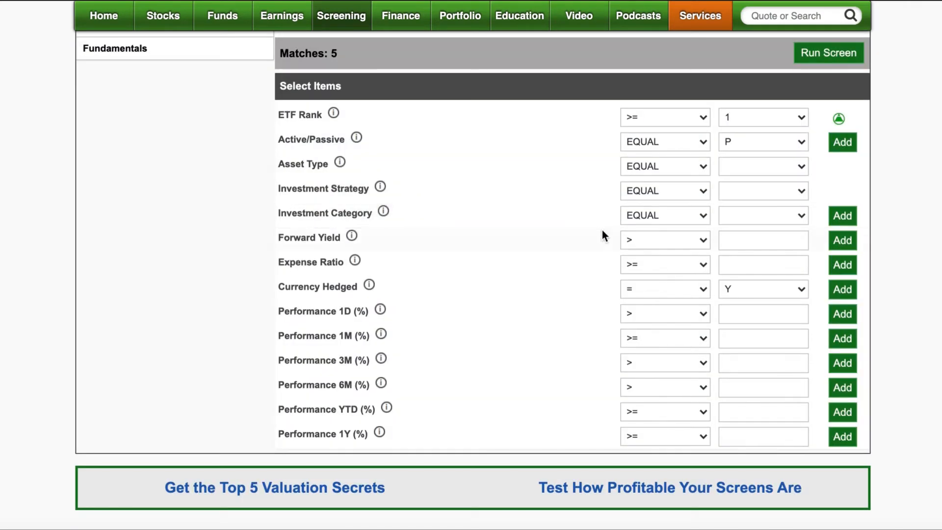
Review the Investment Category options and the remaining yield, currency hedging and performance criteria
left_click(572, 216)
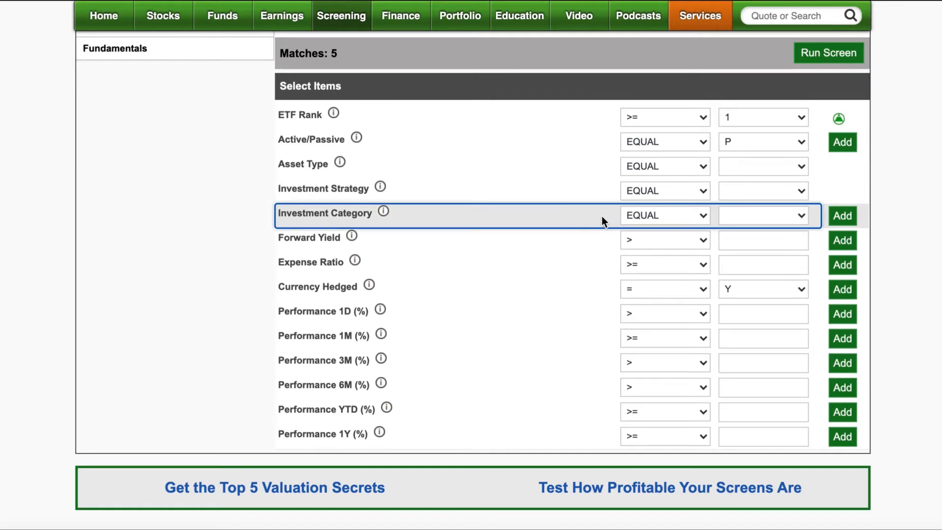
left_click(750, 215)
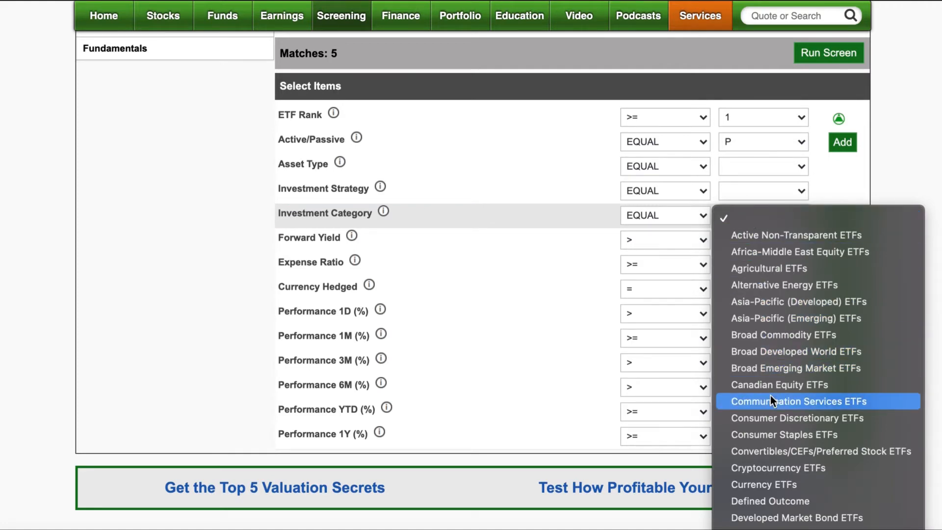
scroll(771, 396, "down", 6)
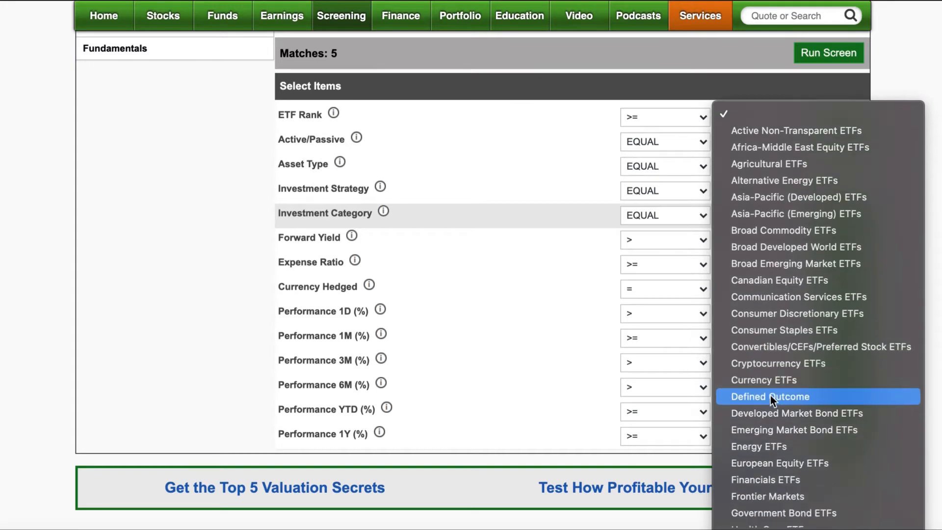
scroll(771, 395, "down", 2)
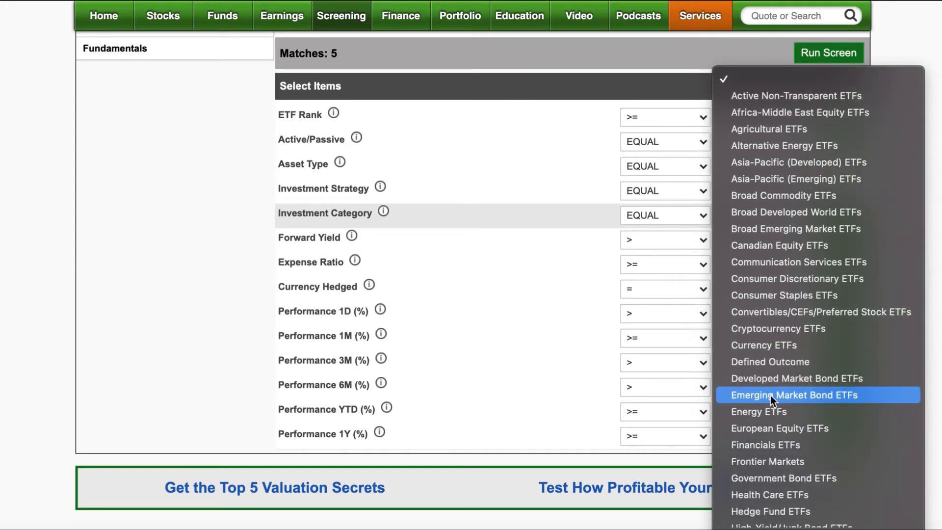
left_click(939, 333)
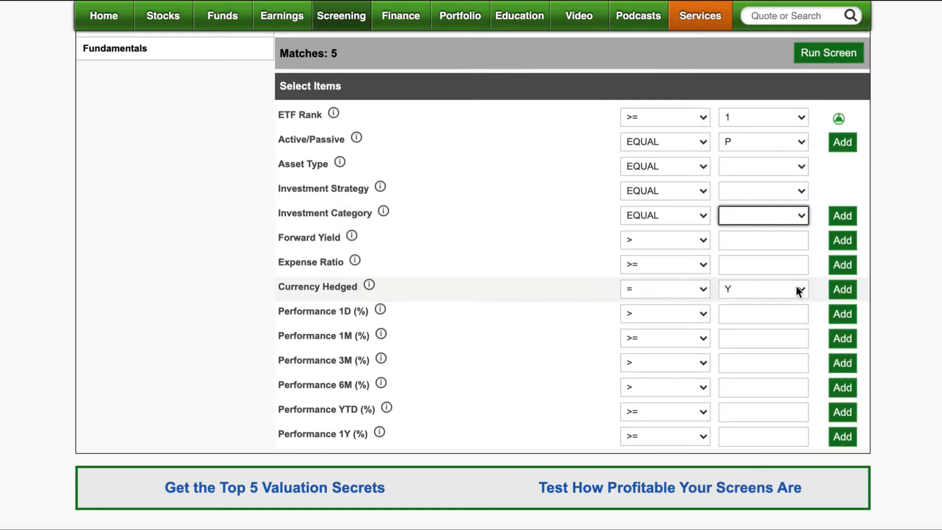
left_click(602, 240)
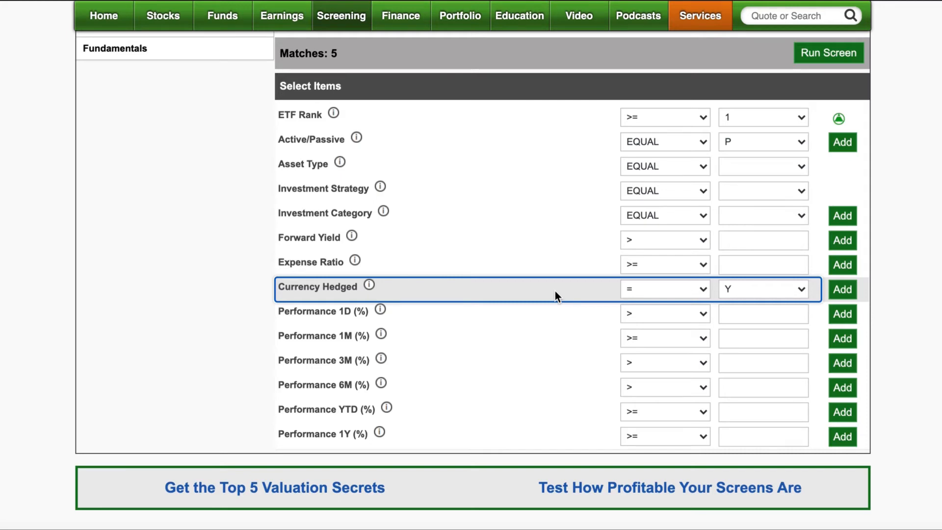
left_click_drag(252, 308, 281, 308)
left_click(436, 455)
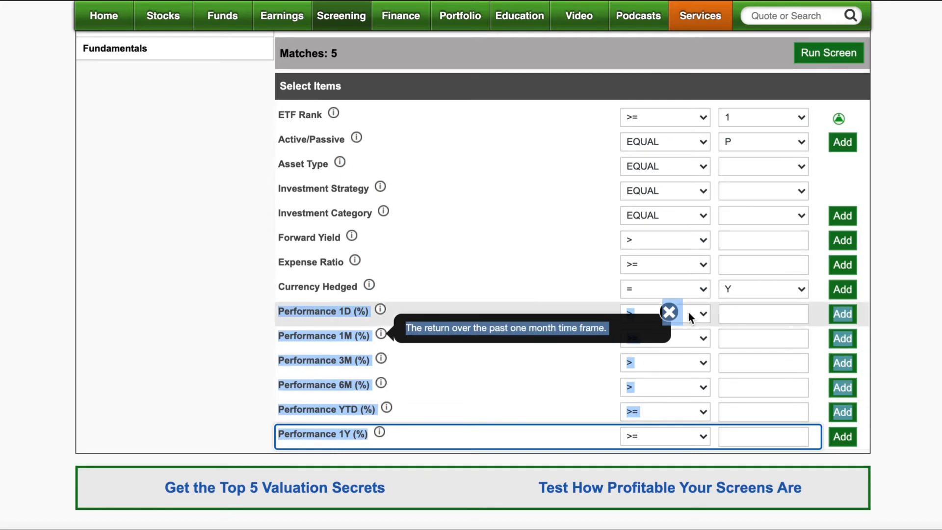
left_click(668, 312)
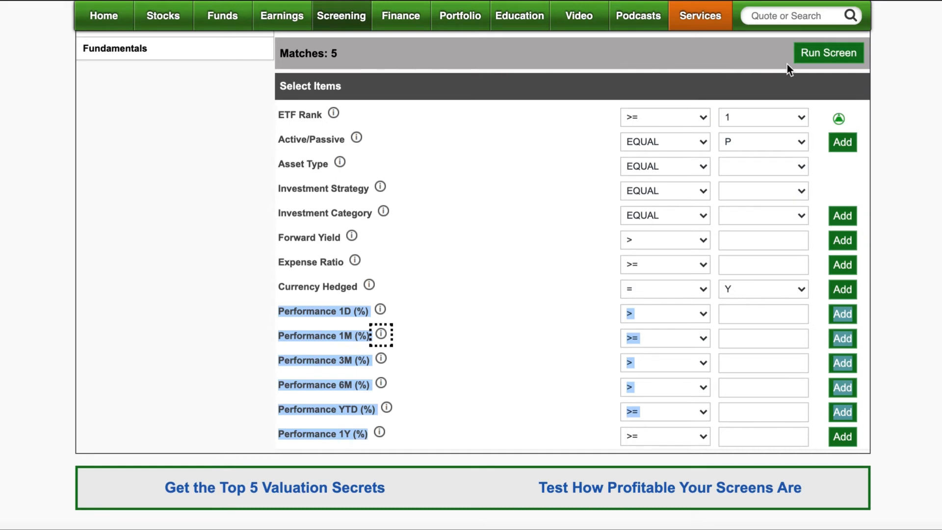
Run the screen and open the Blue Horizon BNE ETF's profile from the results
left_click(807, 58)
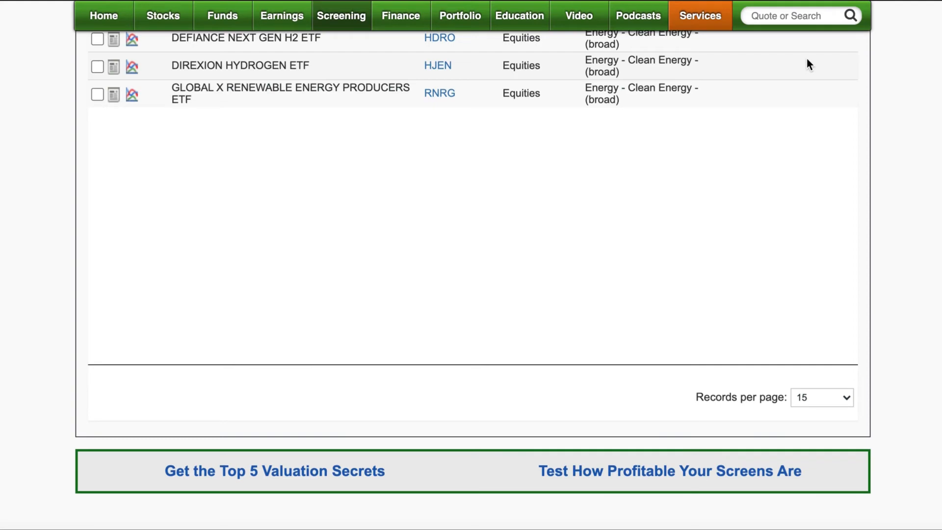
scroll(807, 59, "up", 5)
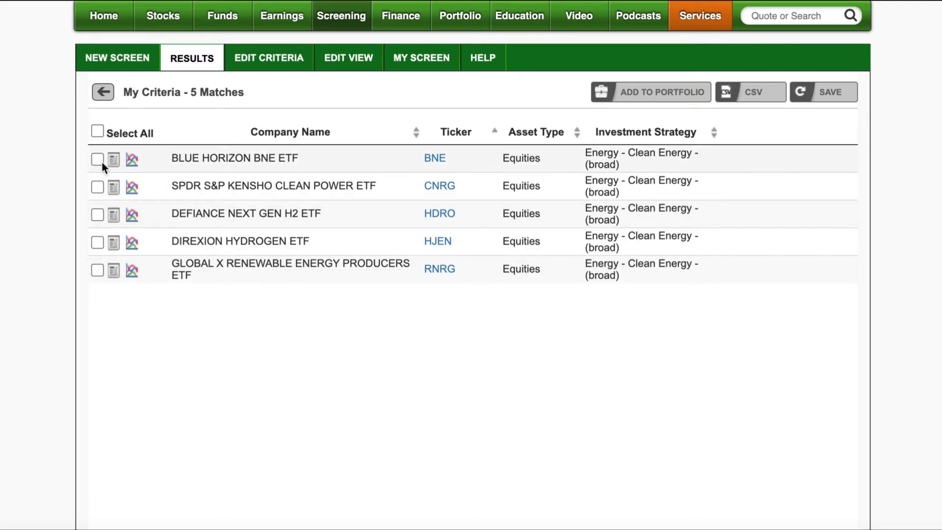
left_click(114, 161)
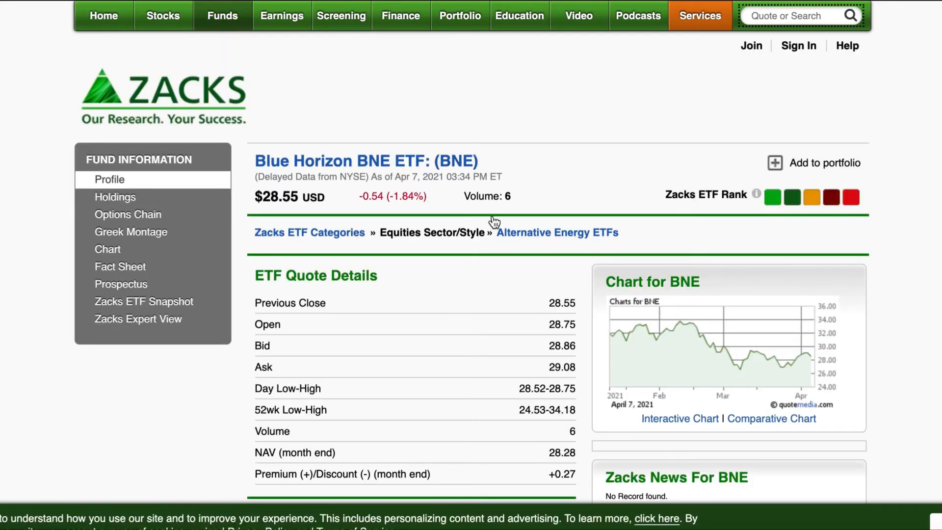
scroll(493, 215, "down", 2)
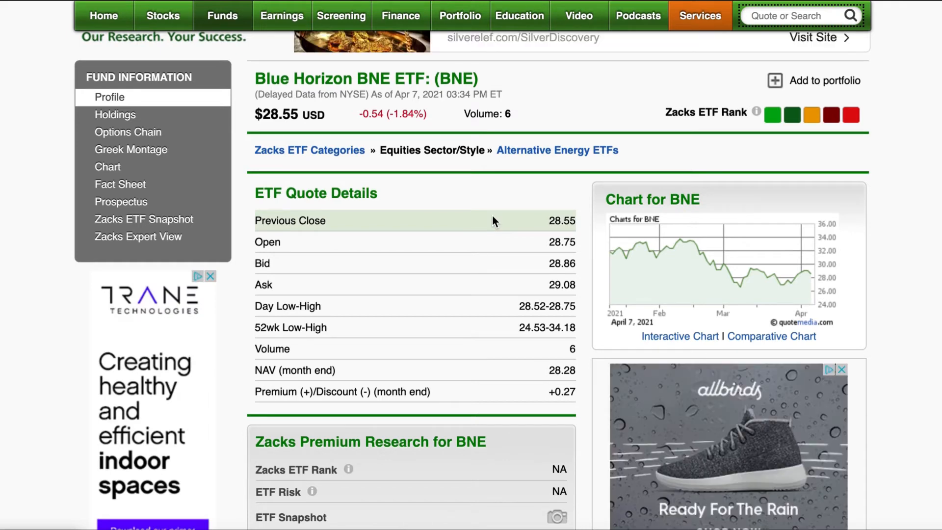
Open the Blue Horizon BNE ETF's holdings and show 100 entries in the table
left_click(194, 127)
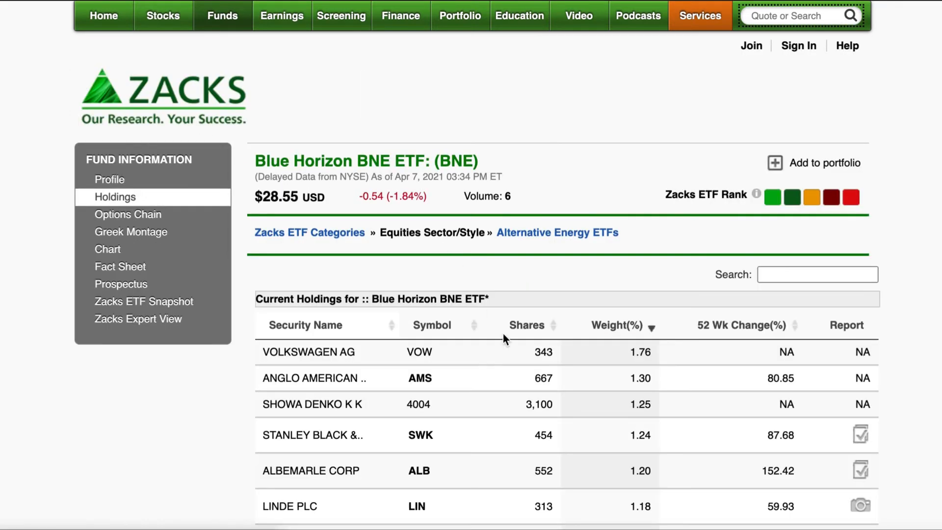
scroll(505, 338, "down", 2)
scroll(506, 337, "down", 2)
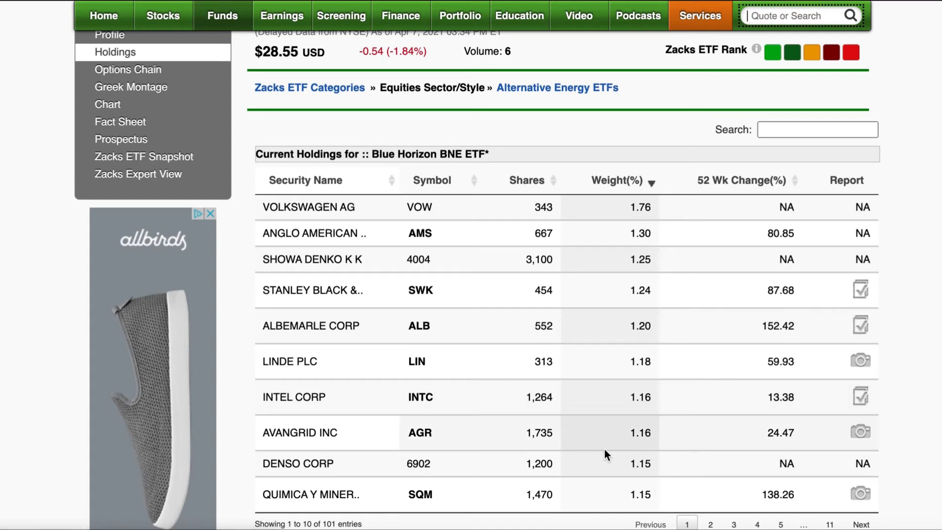
scroll(605, 450, "down", 1)
left_click(347, 466)
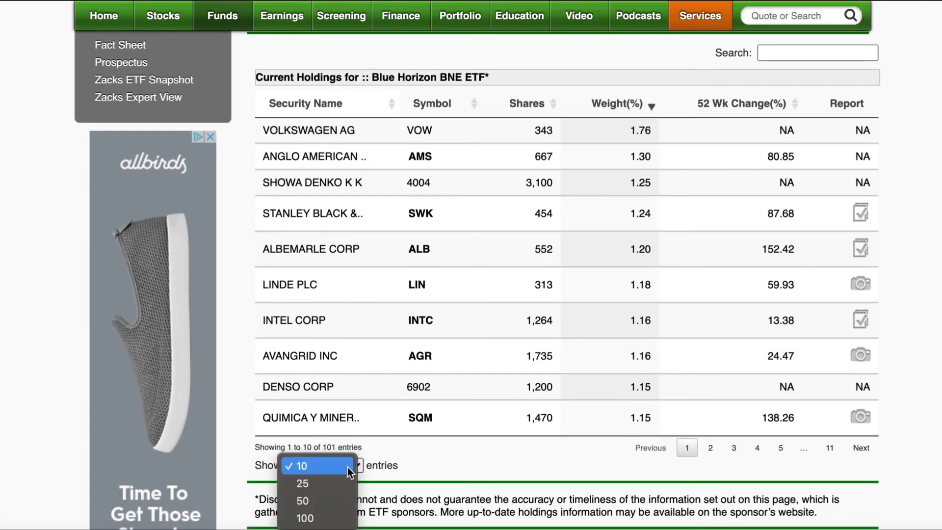
left_click(340, 519)
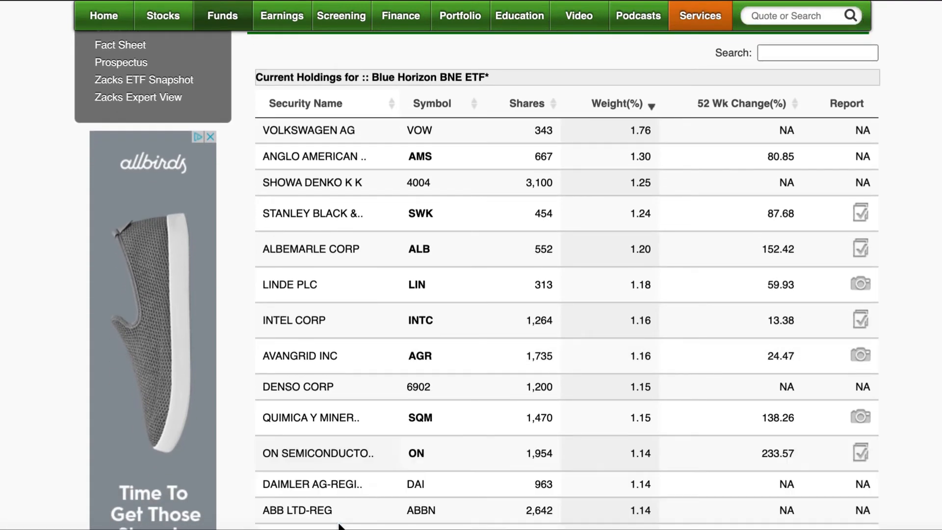
Examine the Blue Horizon BNE ETF's holdings with their share counts, weights and 52-week changes
scroll(576, 419, "down", 3)
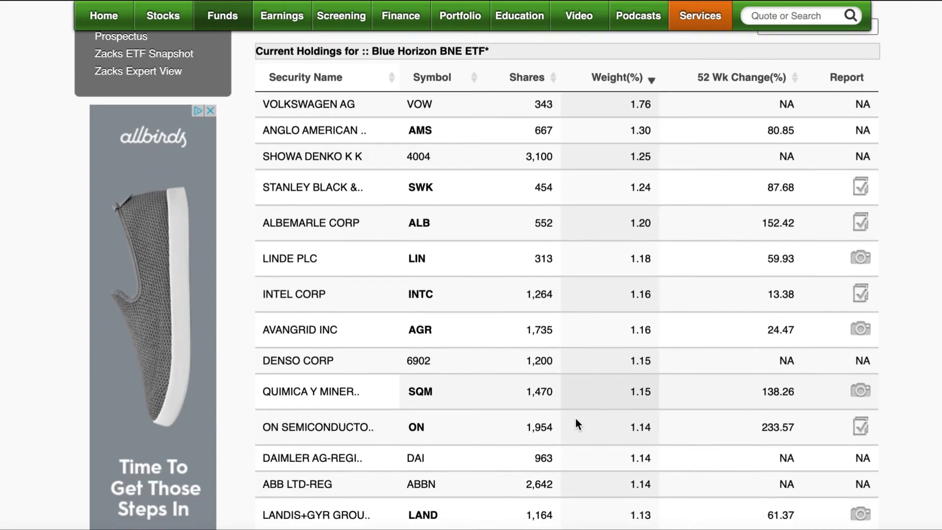
scroll(575, 419, "down", 2)
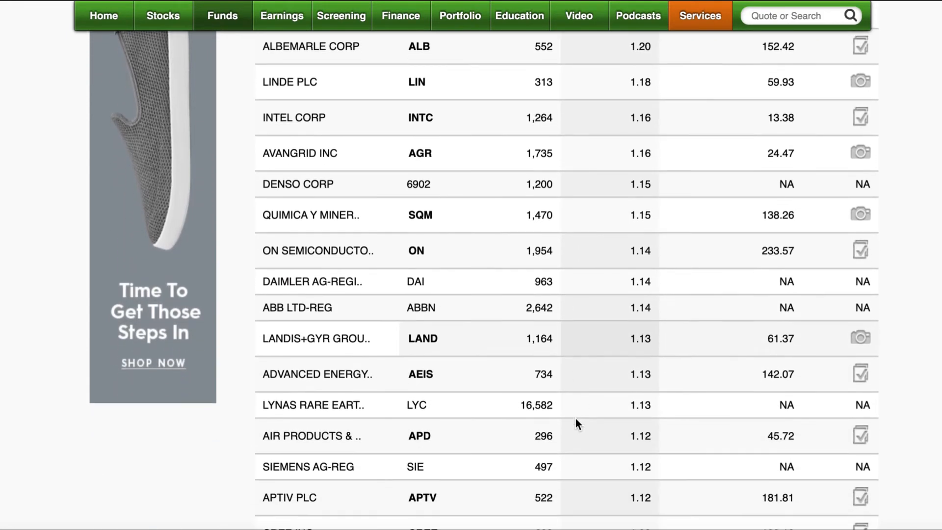
scroll(575, 418, "down", 3)
scroll(575, 418, "down", 5)
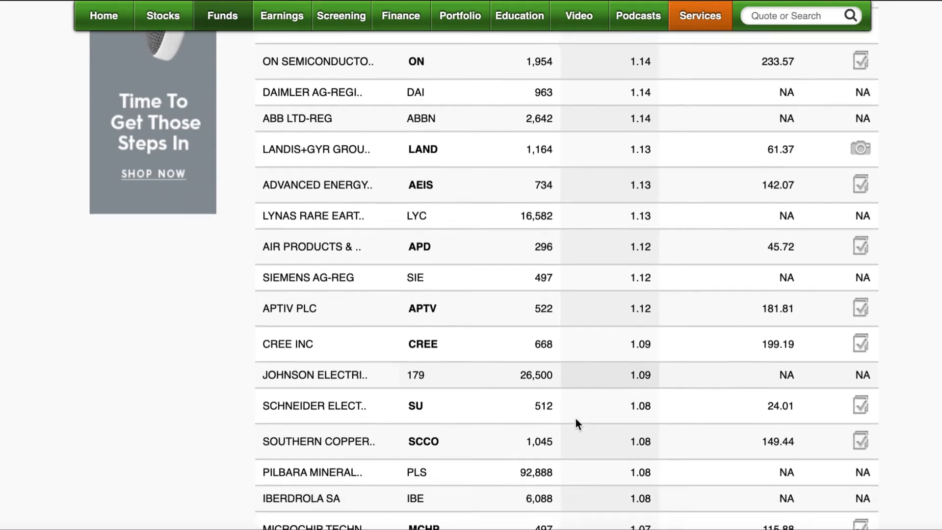
scroll(575, 419, "down", 1)
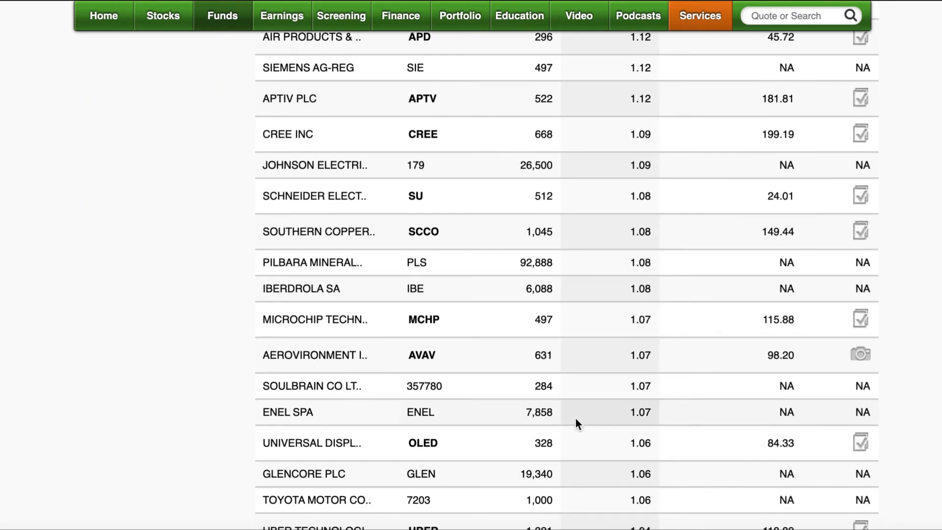
scroll(575, 419, "down", 5)
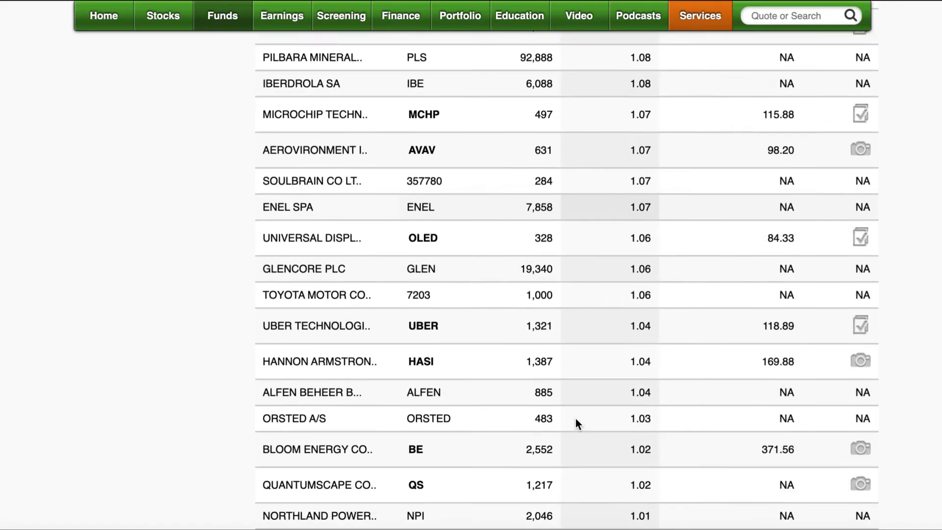
scroll(575, 419, "up", 9)
scroll(576, 419, "up", 13)
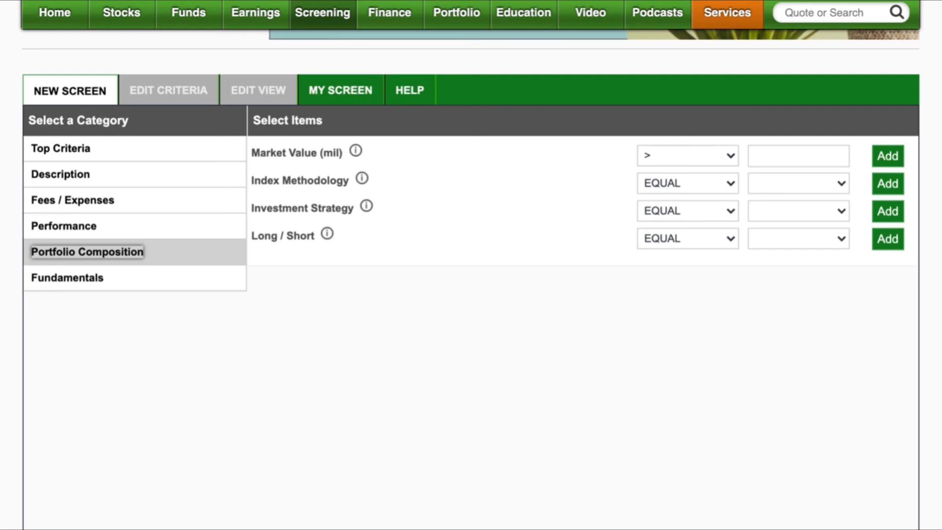
Display the Fundamentals criteria in the new screen
left_click(67, 277)
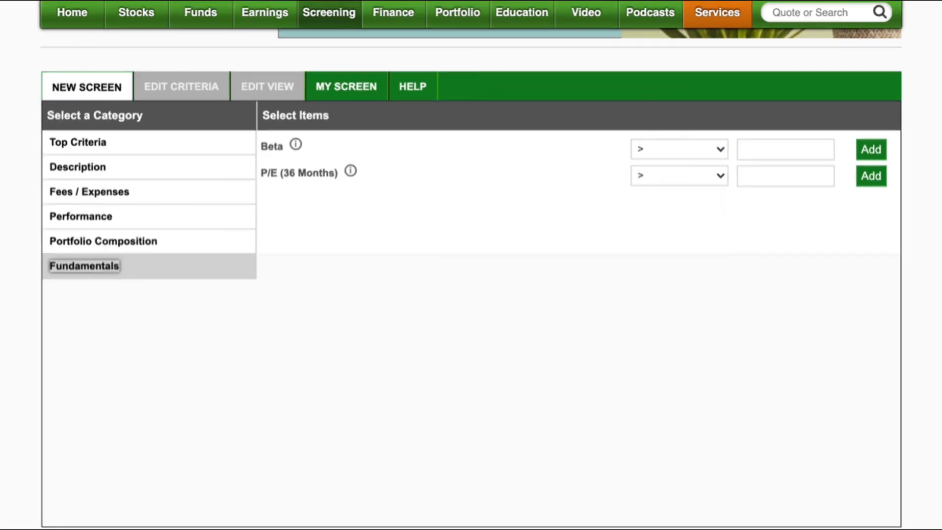